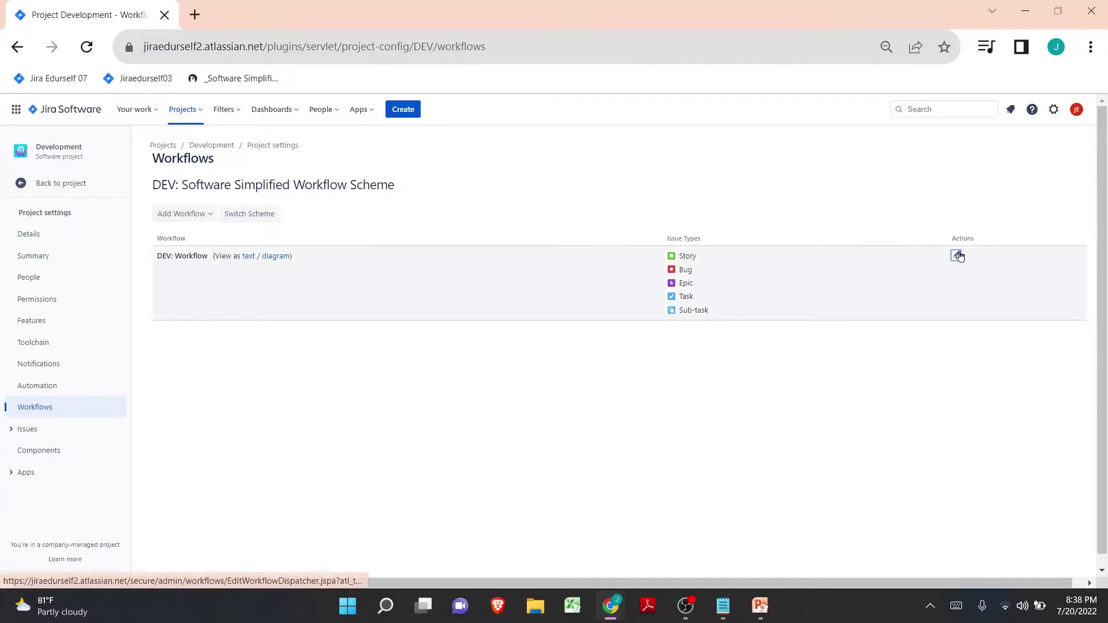
Open the DEV: Workflow for editing and show its draft as a diagram.
click(957, 254)
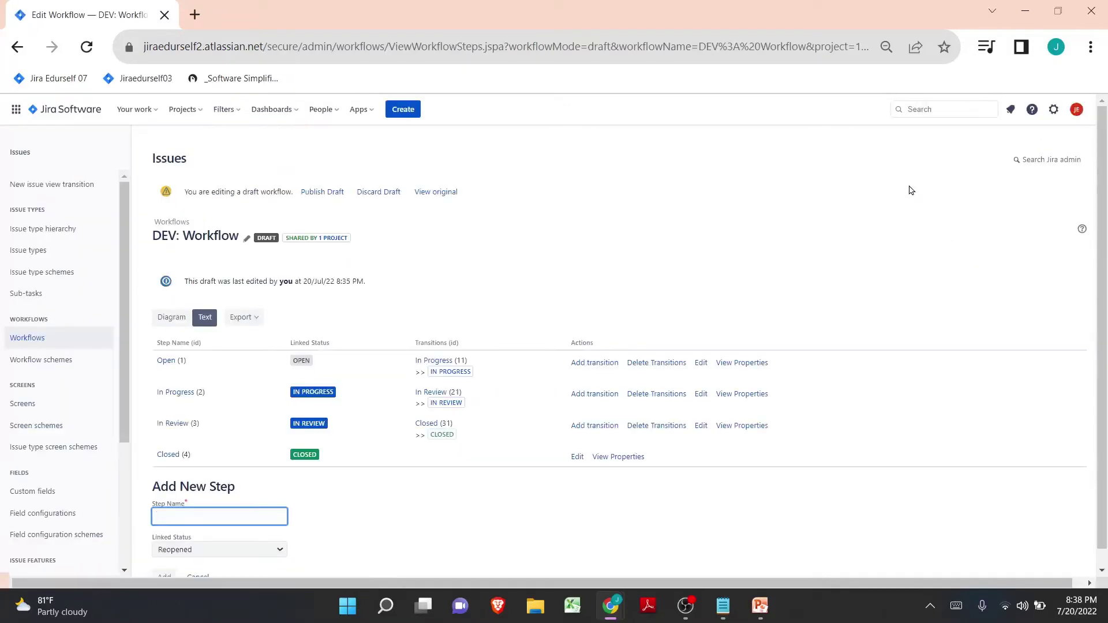
click(173, 316)
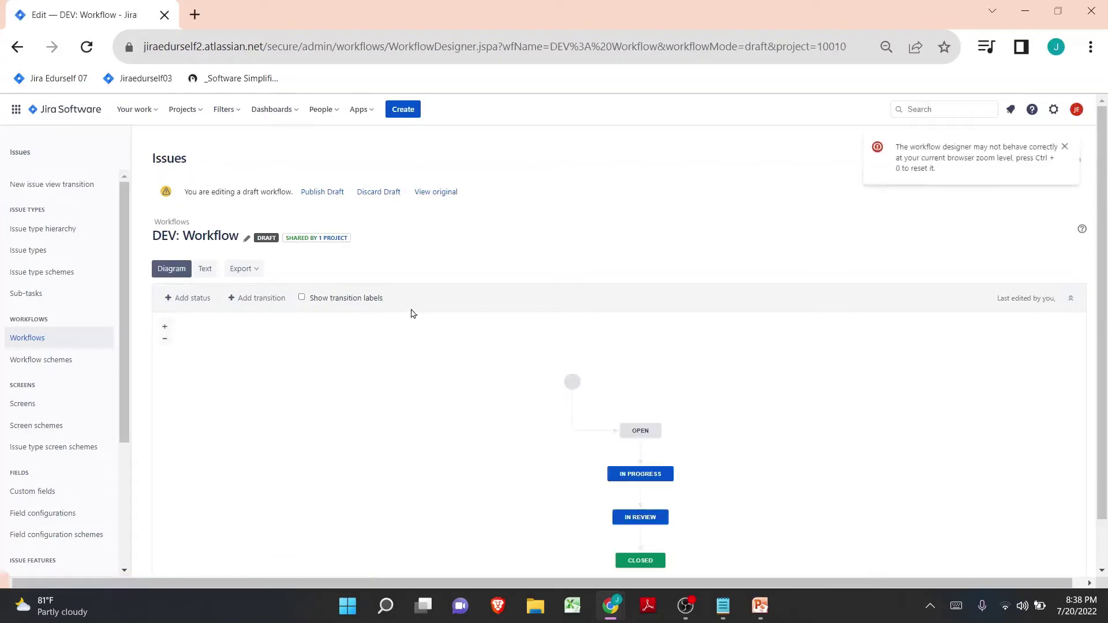
scroll(413, 313, down, 1)
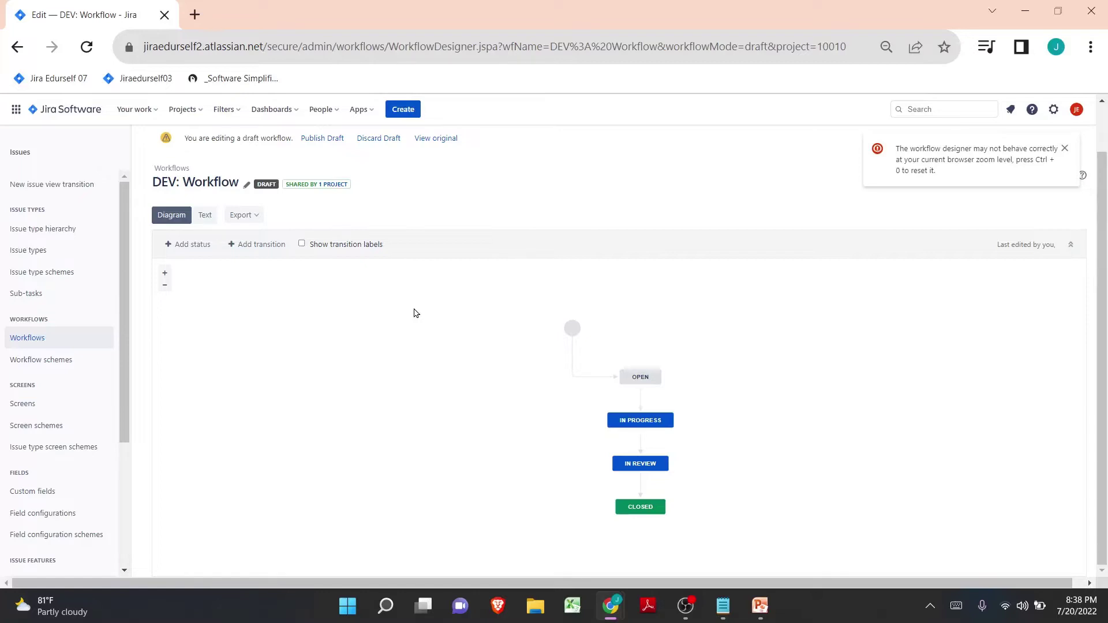
Duplicate the workflow's browser tab and start a new issue in the copy.
right_click(124, 15)
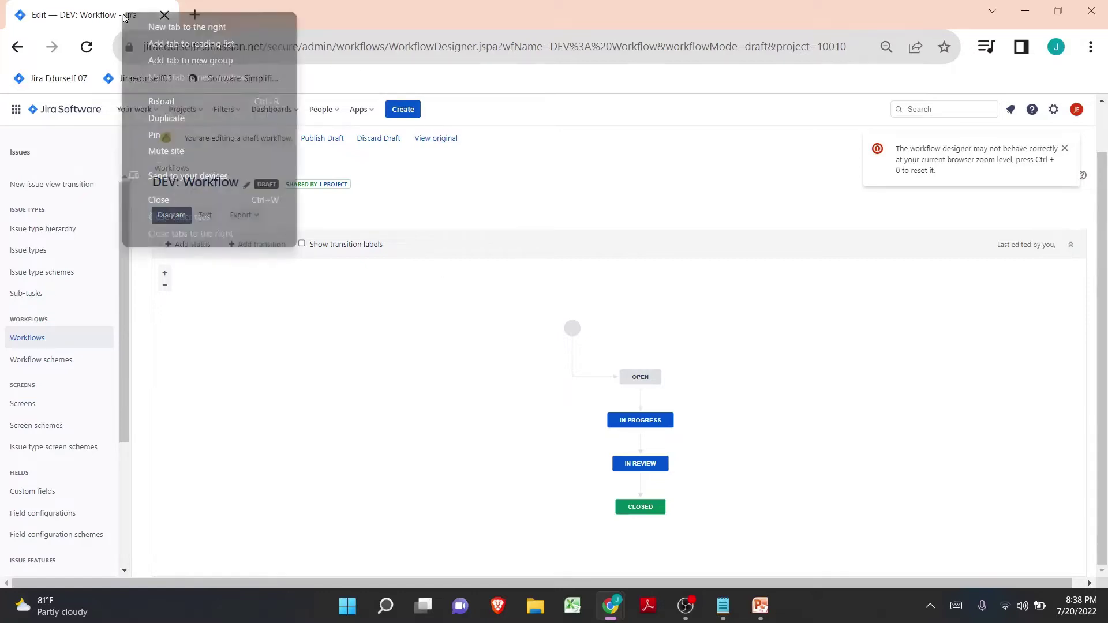
click(166, 118)
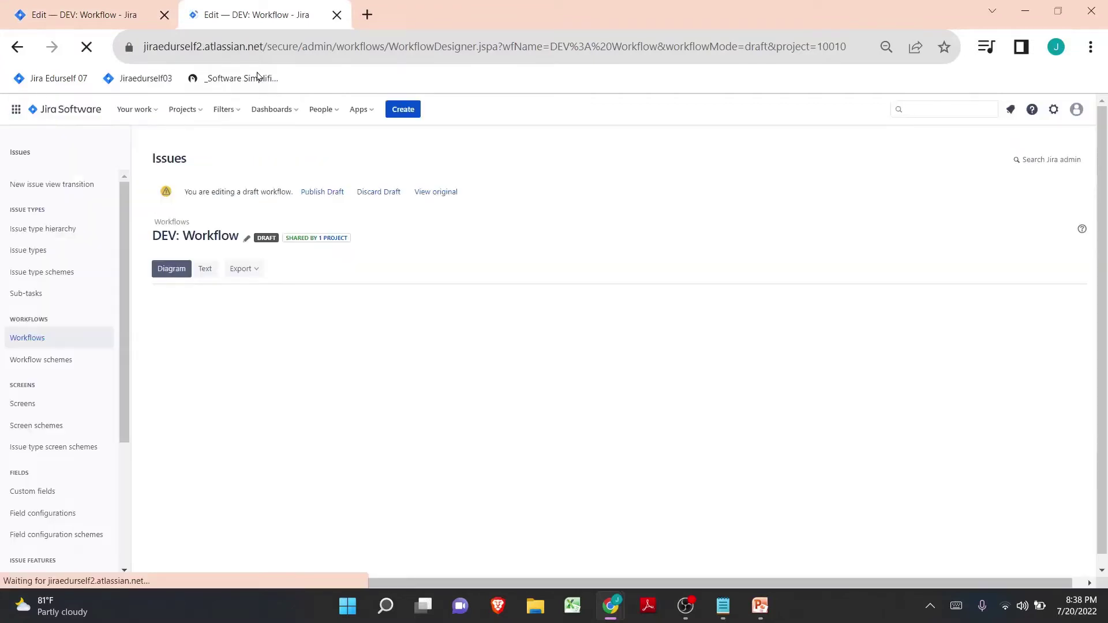
click(398, 109)
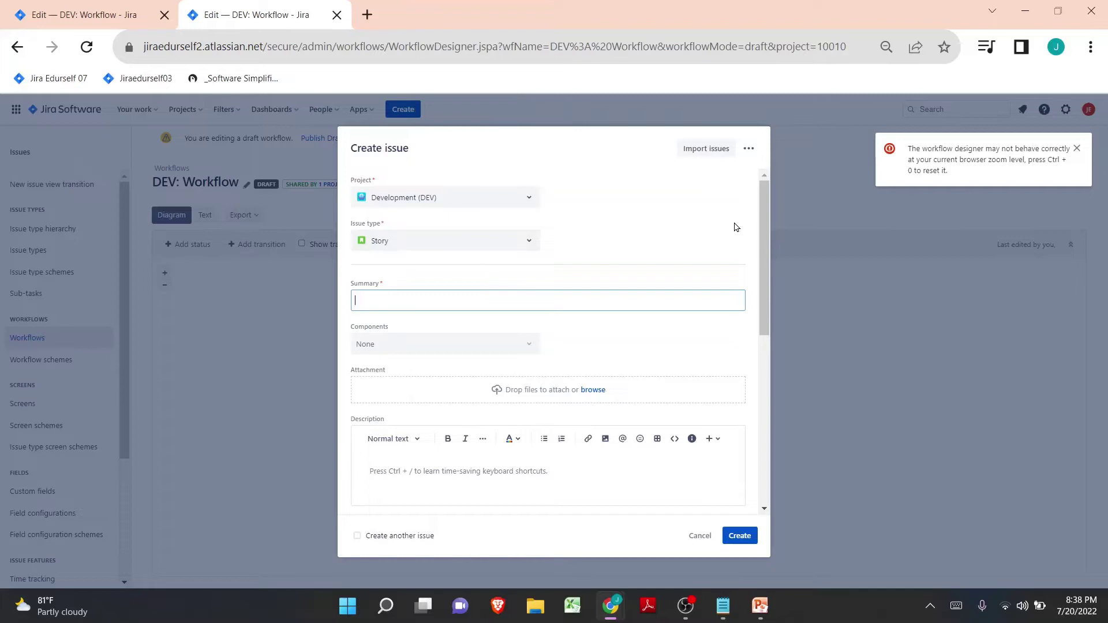
drag(763, 229, 754, 292)
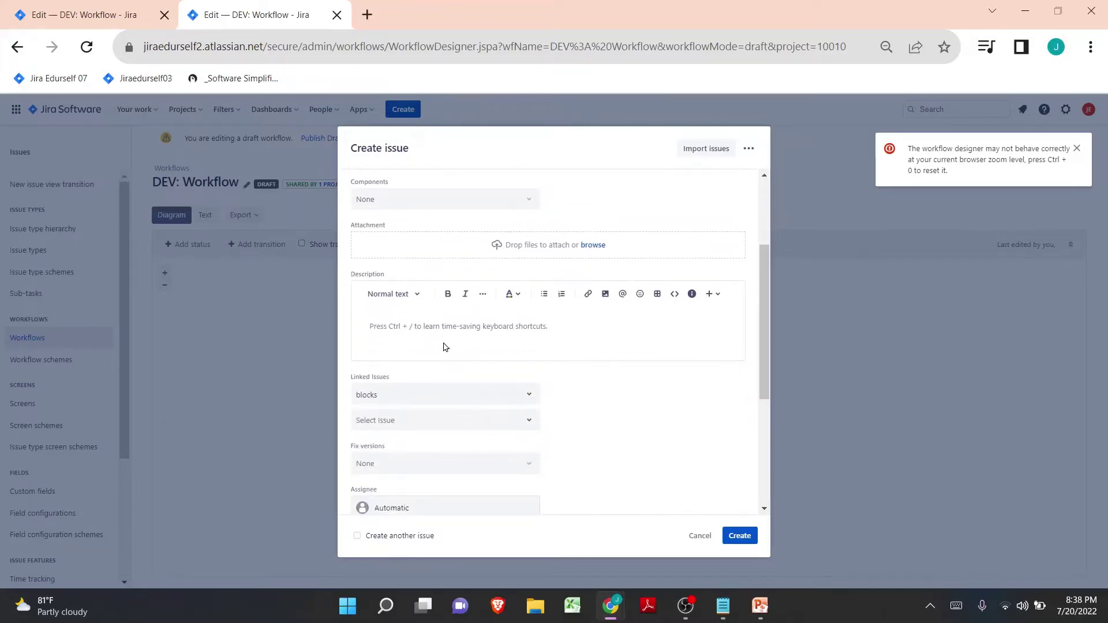
Switch to Notepad, copy the text "Type Hello in the Description", clear the note and minimize the window.
click(722, 604)
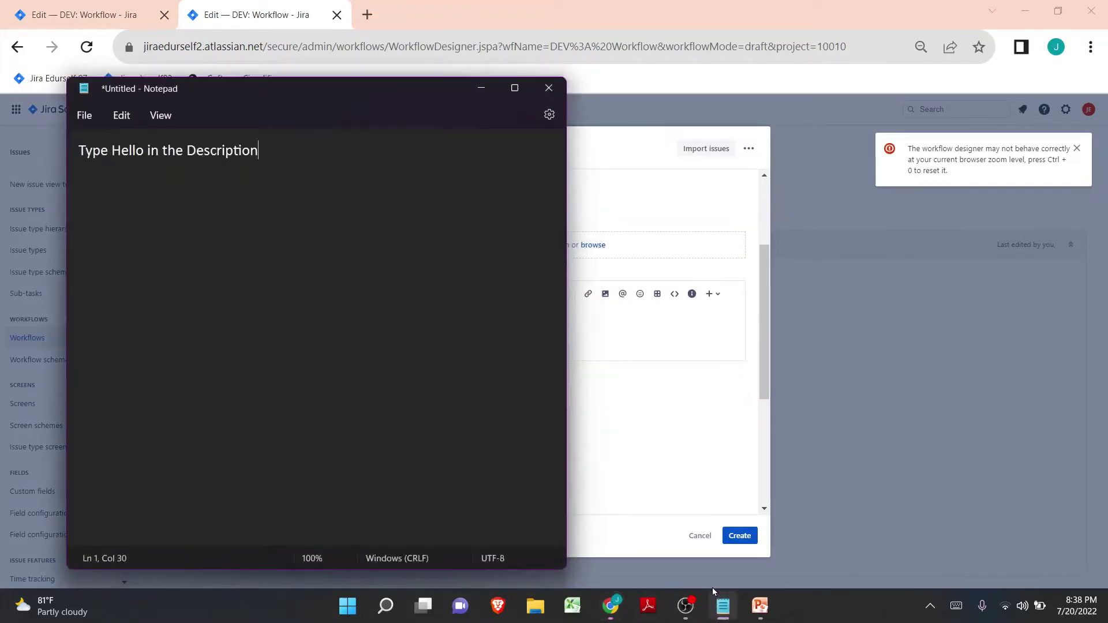
key(ctrl+a)
key(ctrl+c)
key(BackSpace)
click(481, 87)
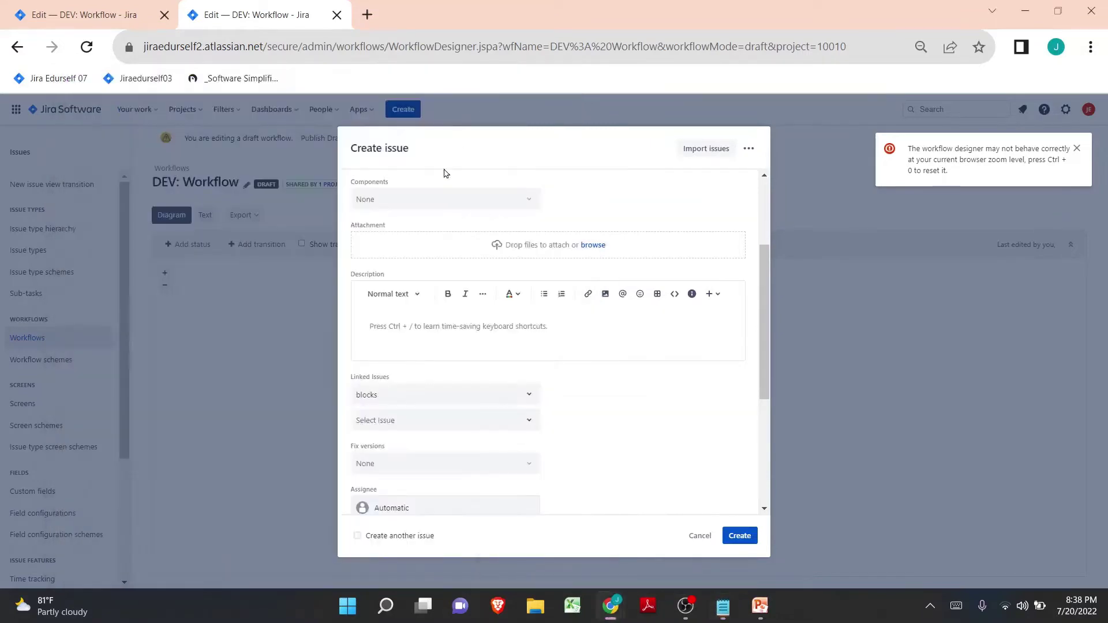
Paste "Type Hello in the Description" as the new story's summary.
scroll(427, 286, up, 3)
click(402, 295)
key(ctrl+v)
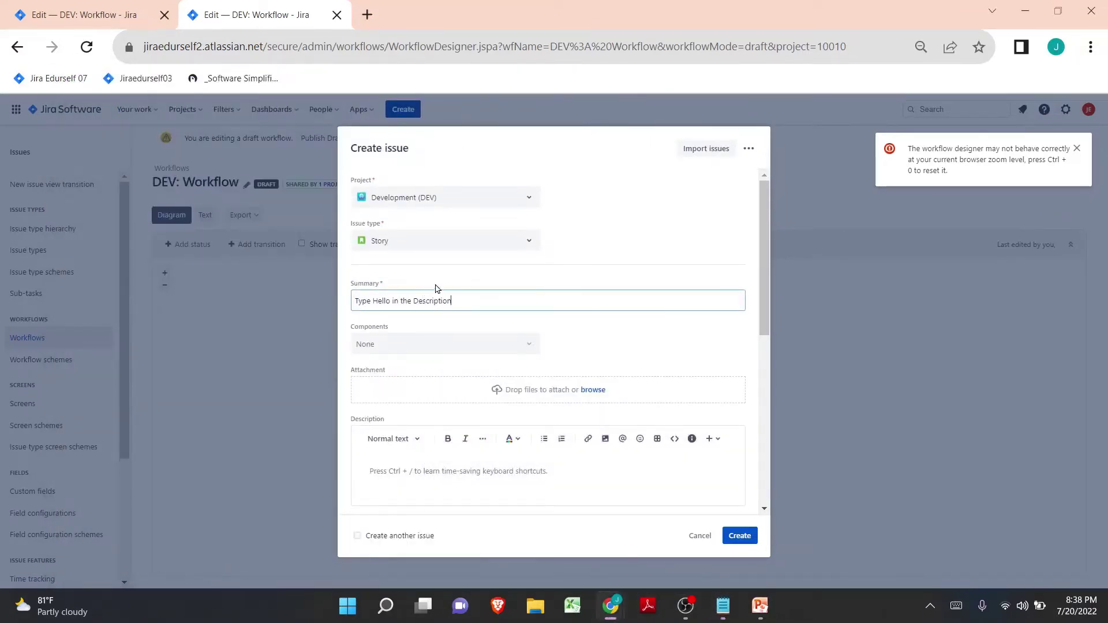
scroll(528, 295, down, 1)
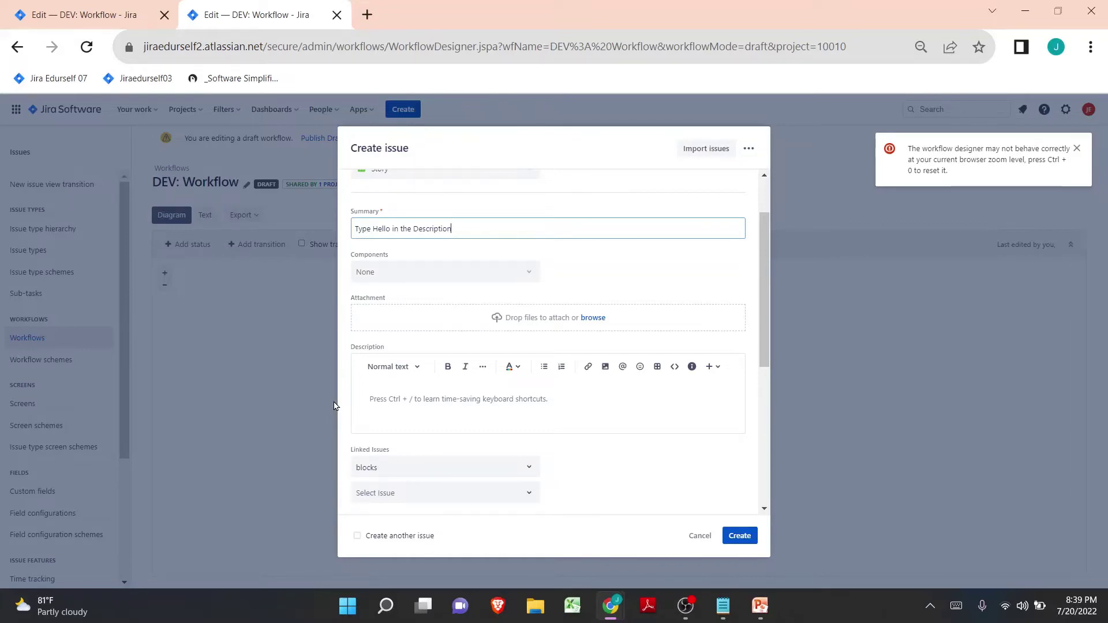
Return to the workflow diagram and open the conditions of the transition from In Progress to In Review.
click(141, 21)
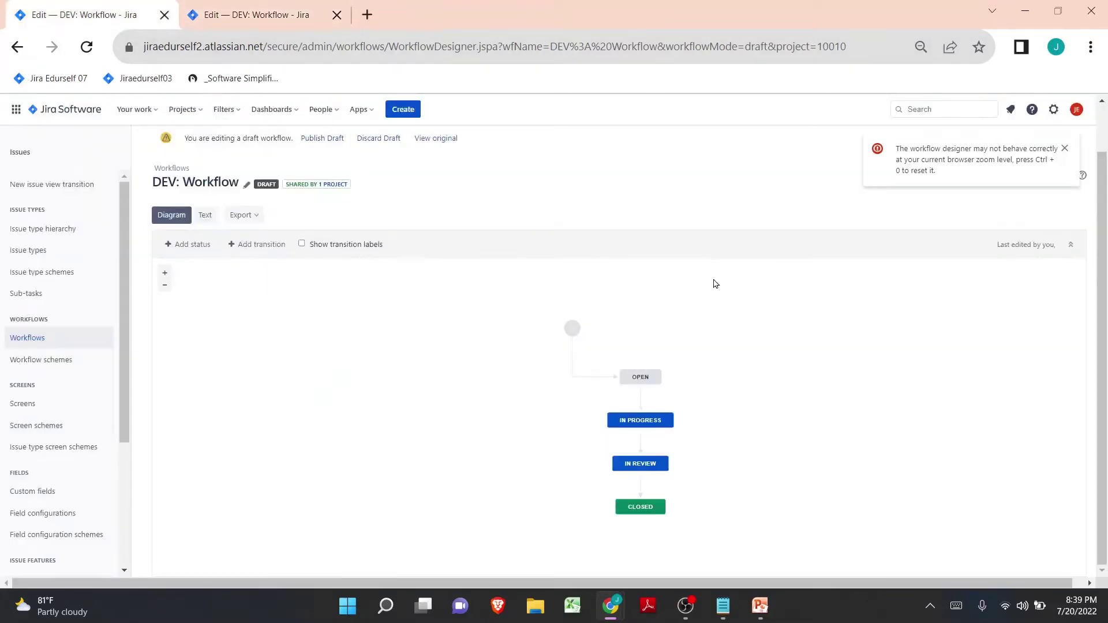
click(644, 448)
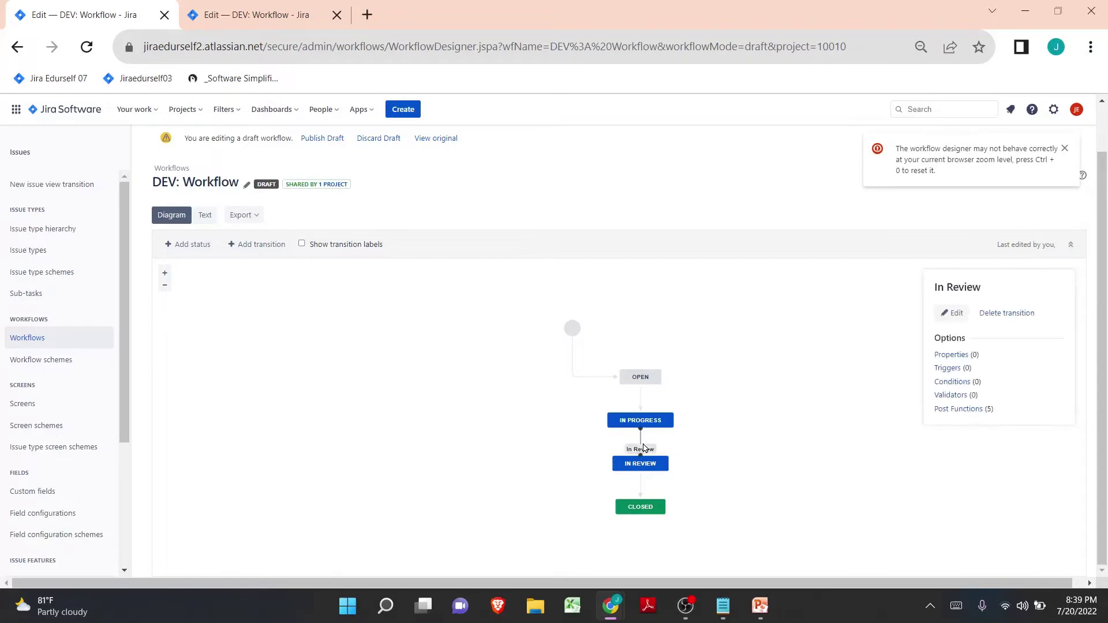
click(947, 383)
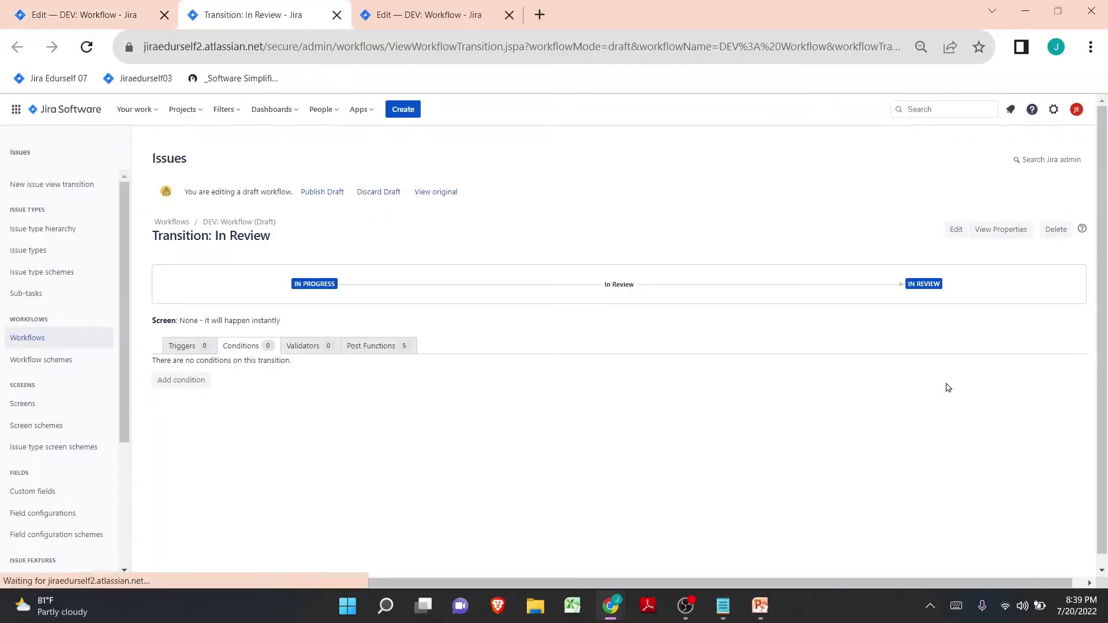
Add a condition of type Value Field to the In Review transition.
click(180, 380)
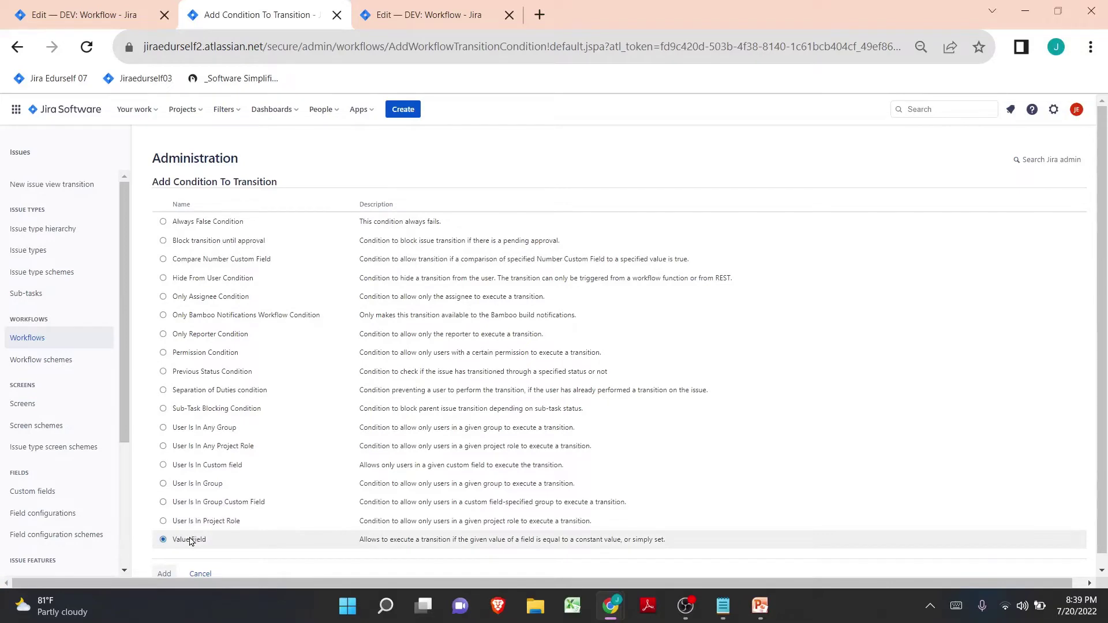
scroll(191, 540, down, 1)
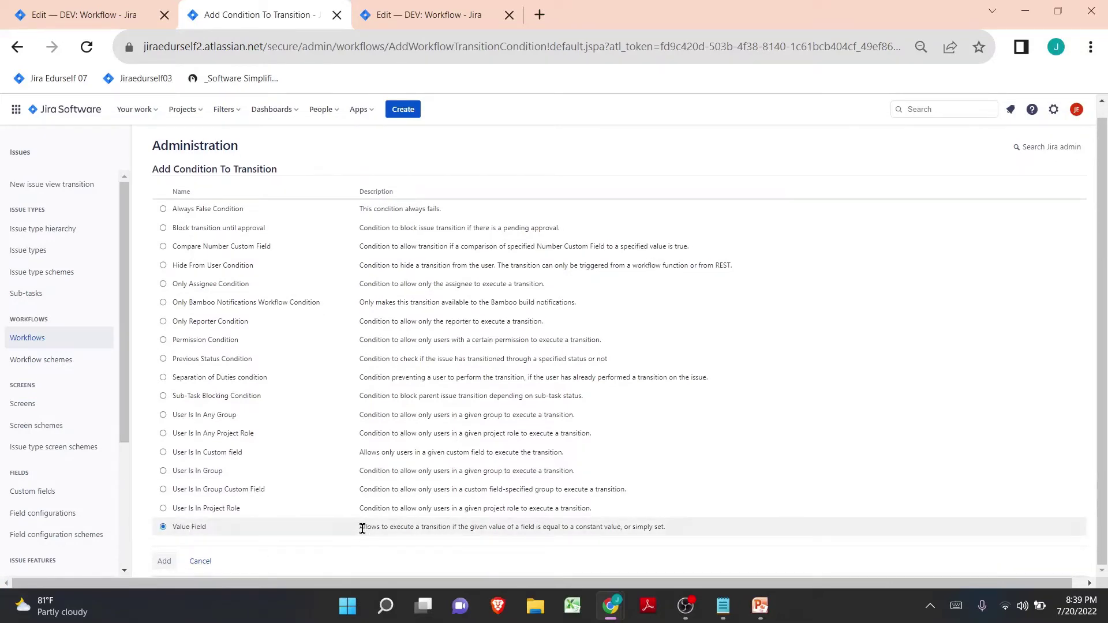
drag(363, 526, 671, 534)
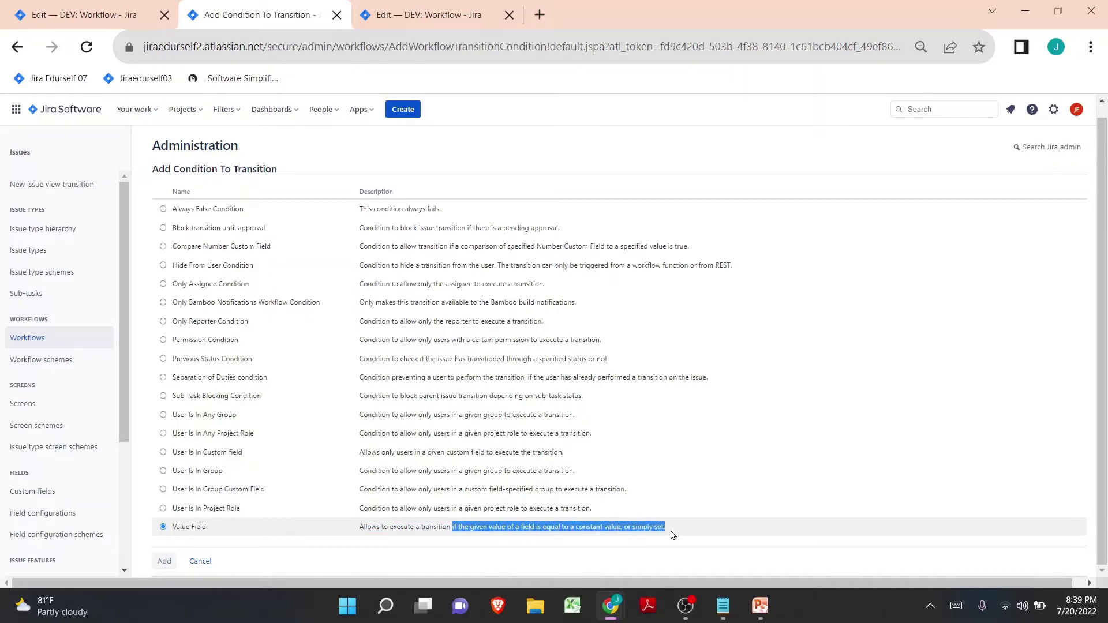
click(163, 561)
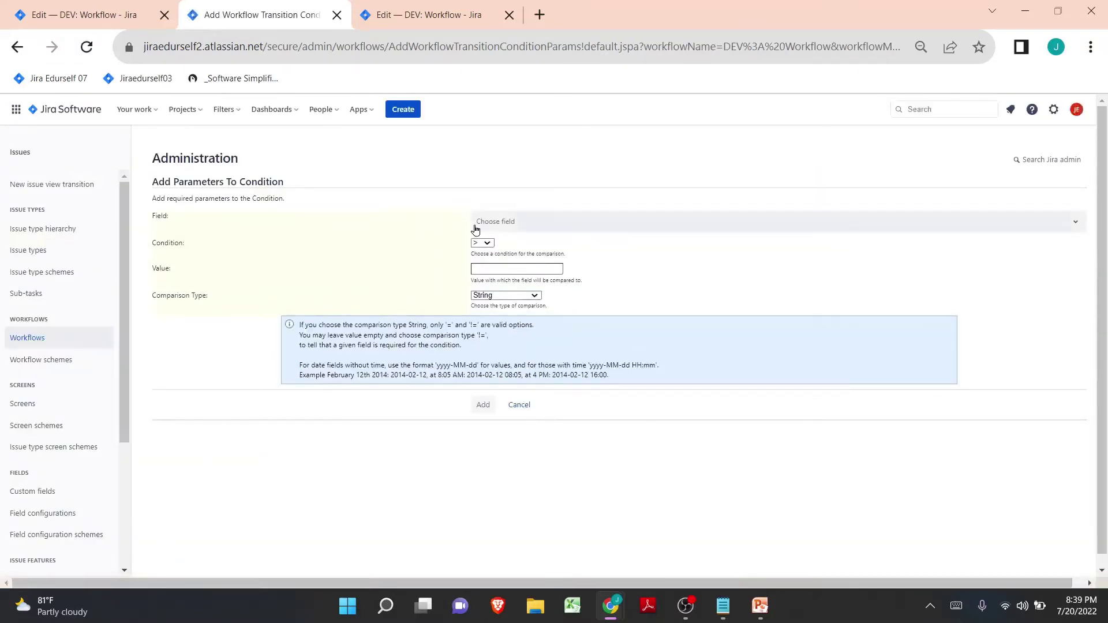
Set the condition to require the Description field to equal "Hello", compared as String, and add it.
click(475, 228)
text(des)
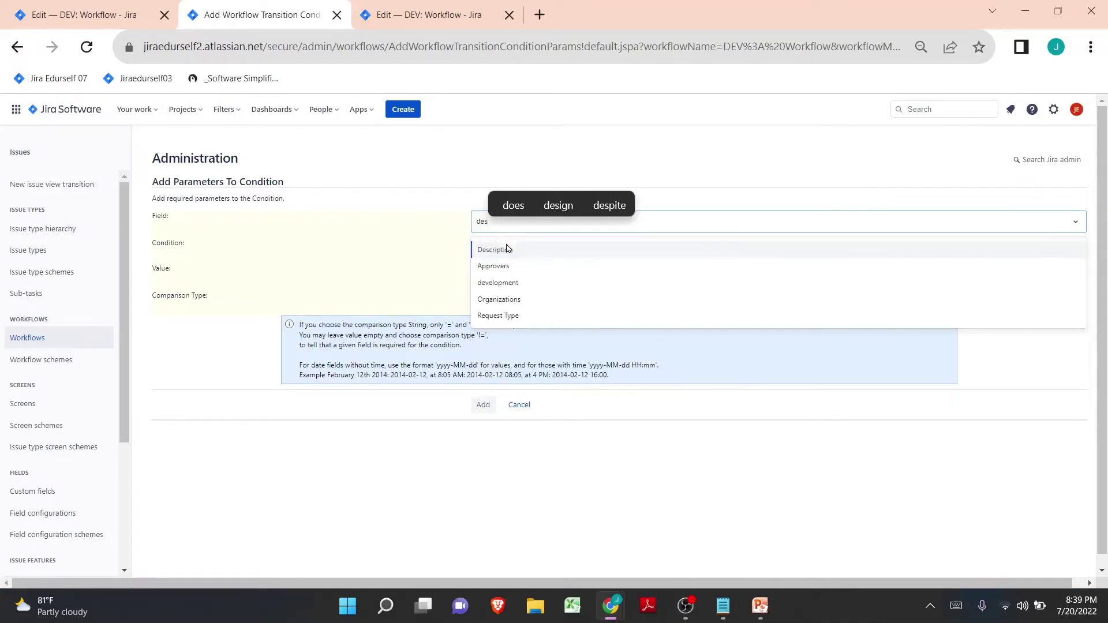
click(508, 249)
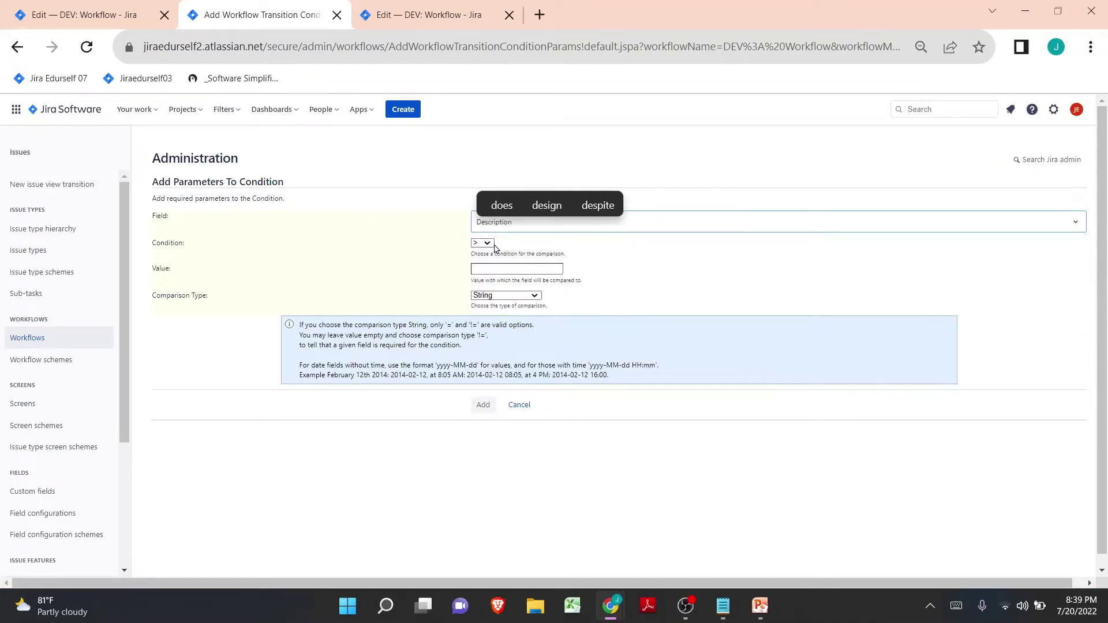
click(493, 248)
click(485, 269)
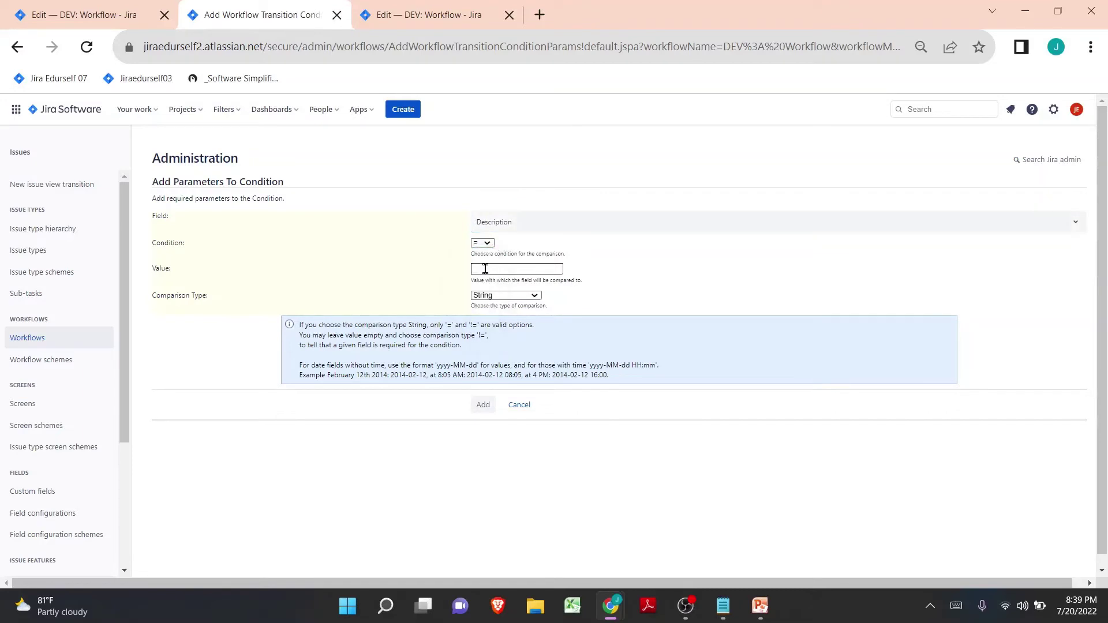
text(Hello)
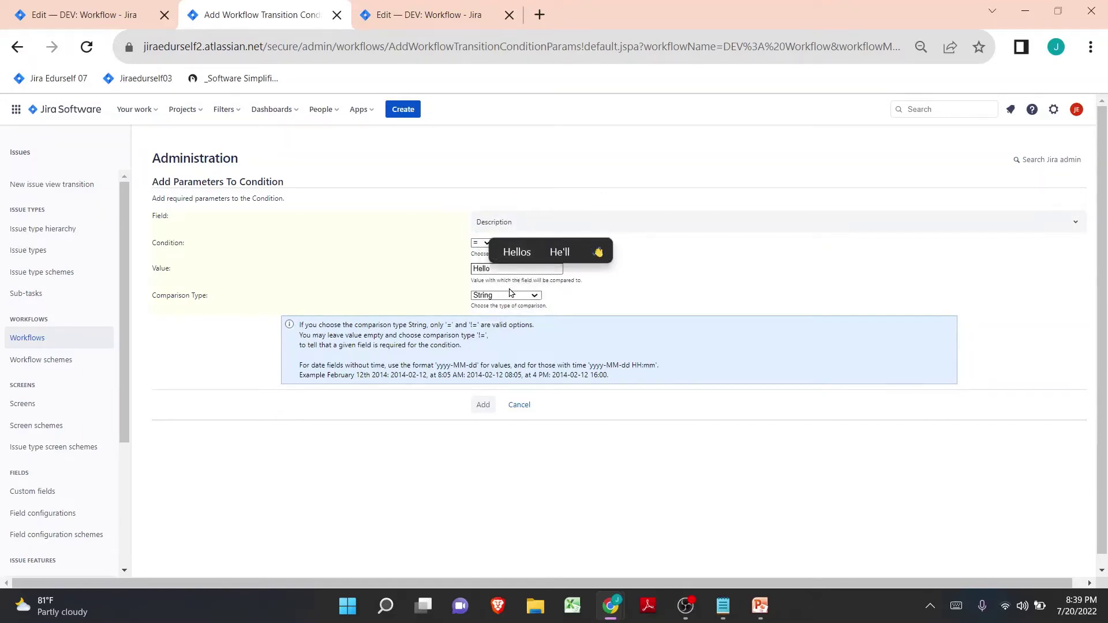
click(649, 281)
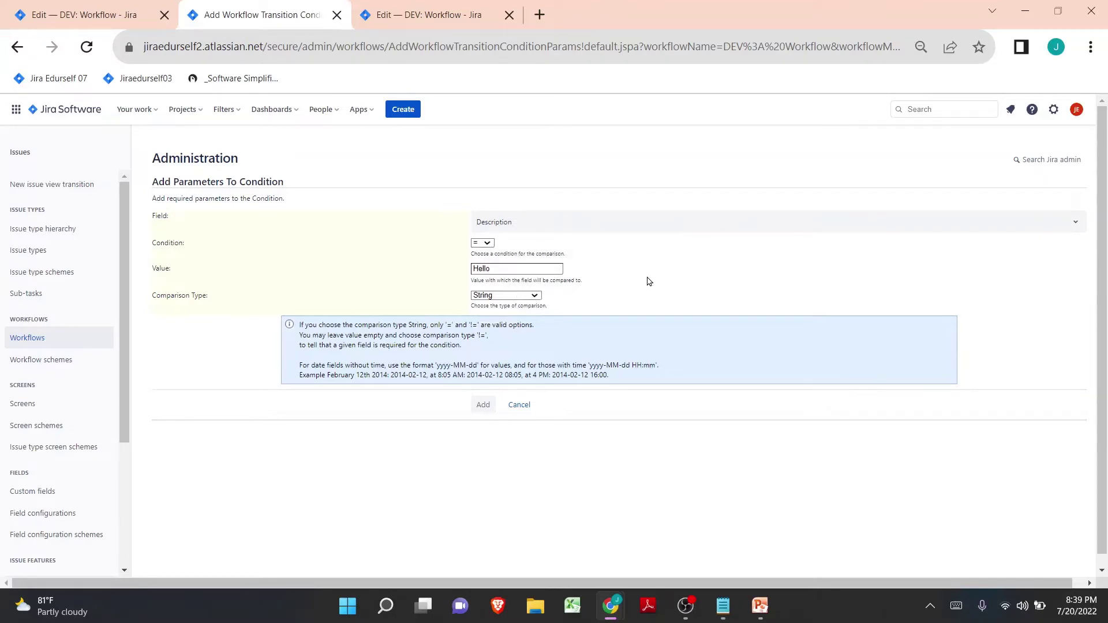
click(485, 405)
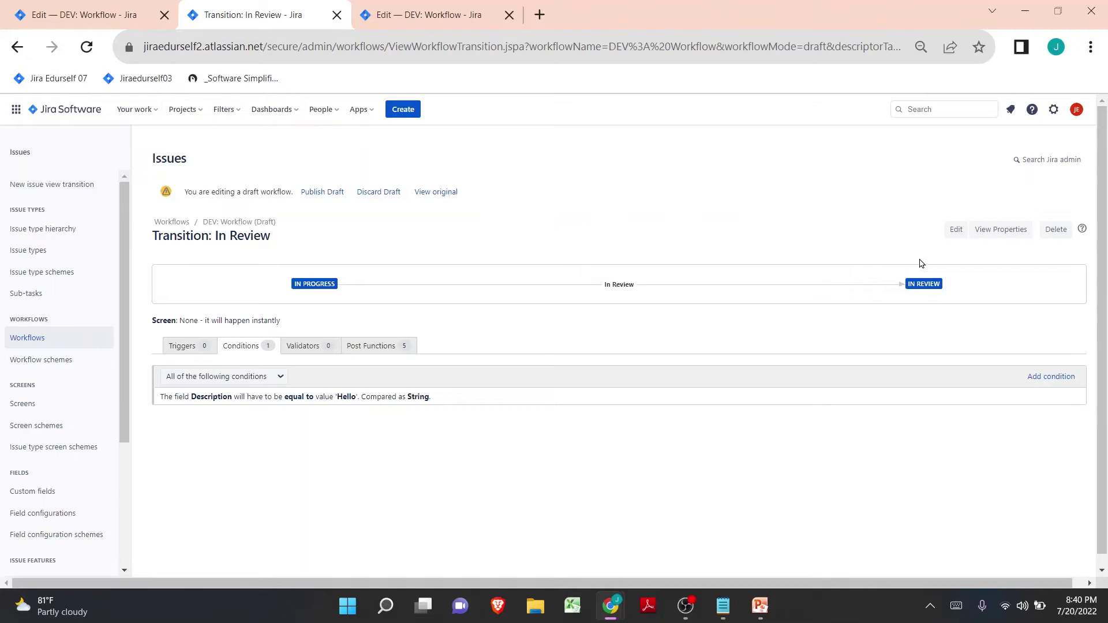
Publish the draft workflow without saving a backup copy.
click(323, 192)
click(571, 351)
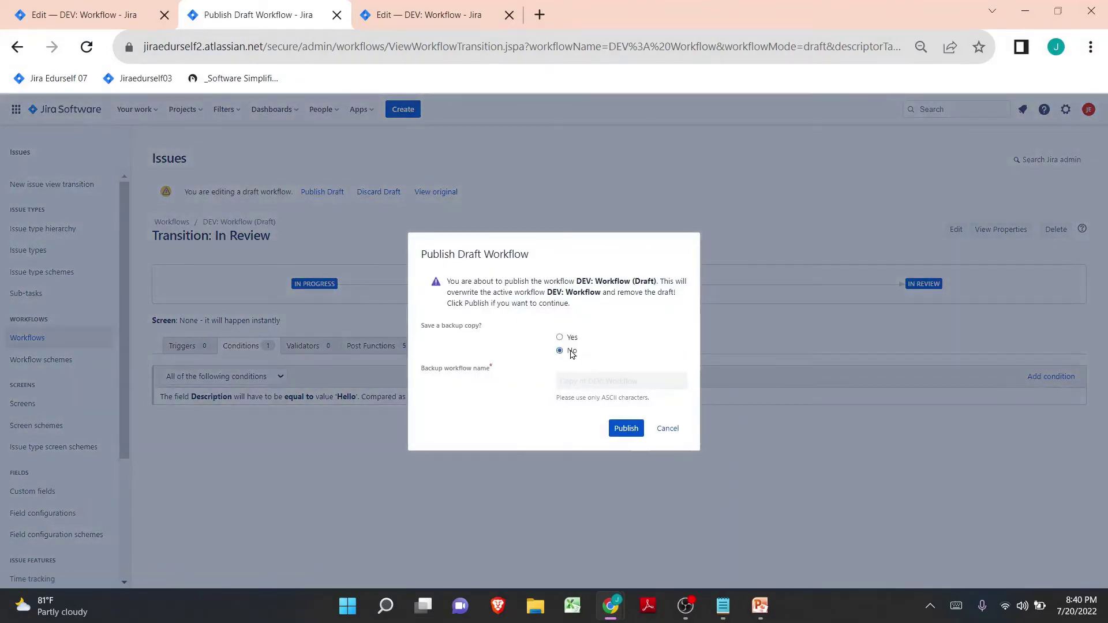
click(626, 429)
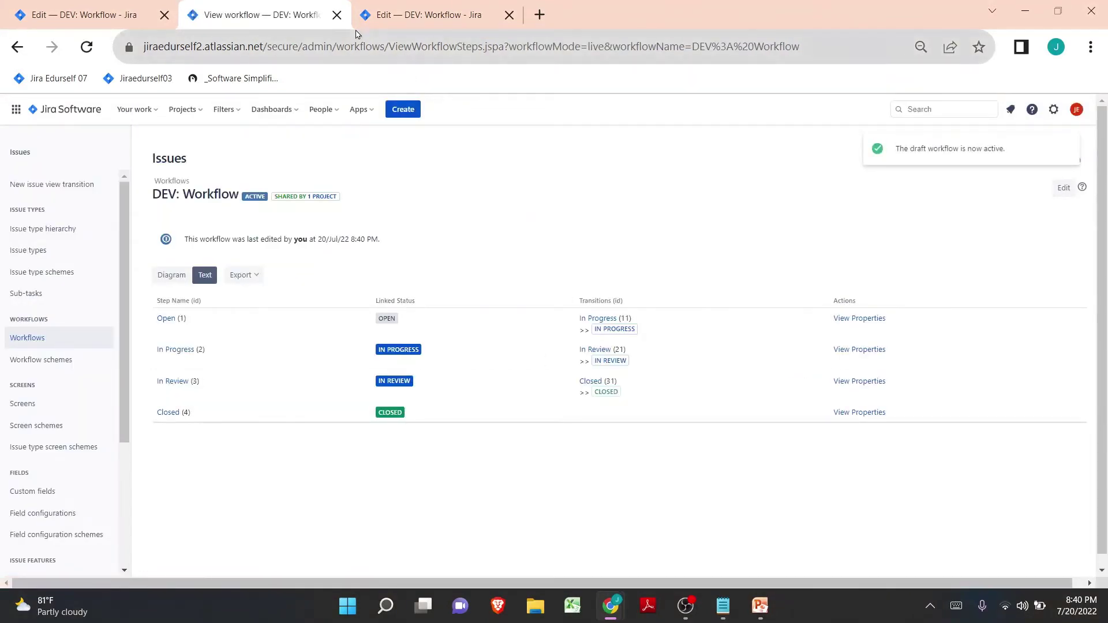
Close the published workflow's tab and the duplicated tab, discarding the unsaved issue.
click(337, 15)
click(337, 15)
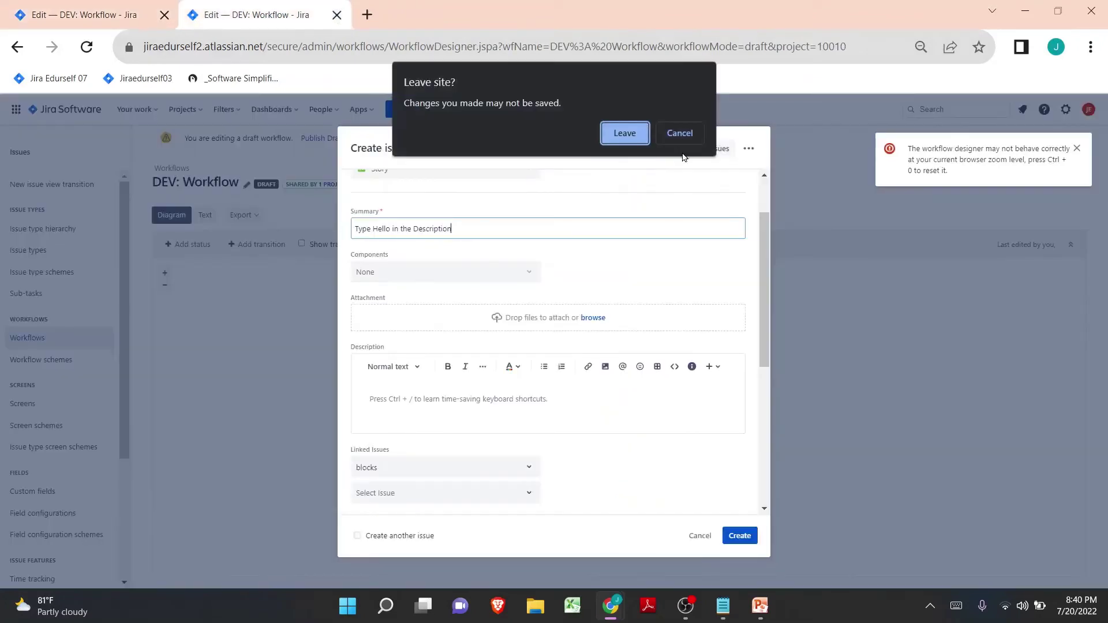
click(629, 136)
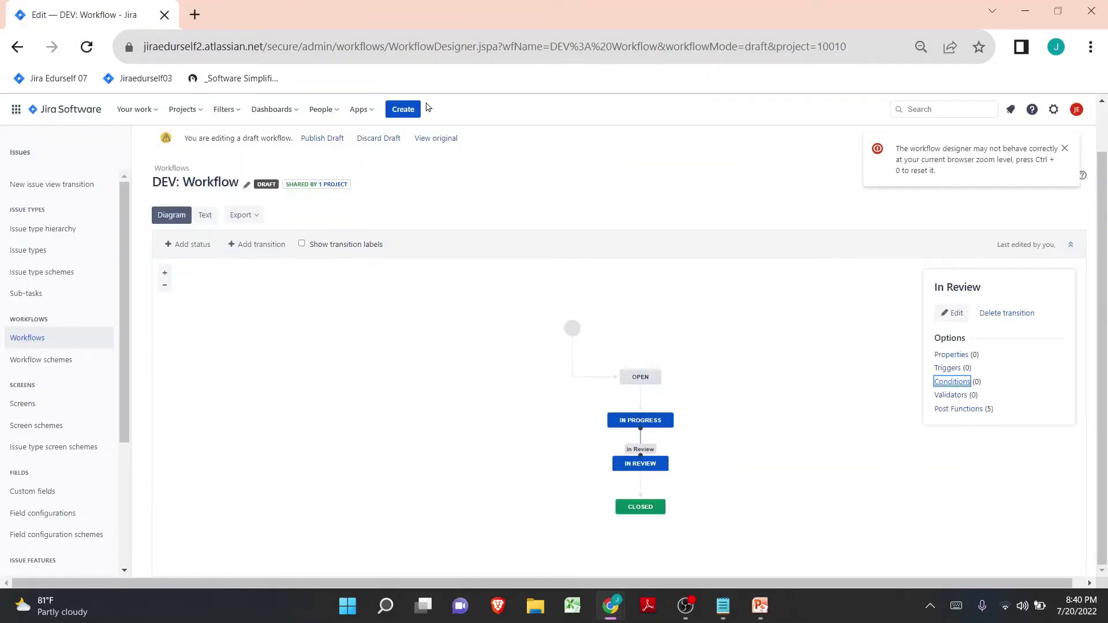
Create a story in the Development project with the summary "Type Hello in the Description", assigned to yourself.
click(411, 113)
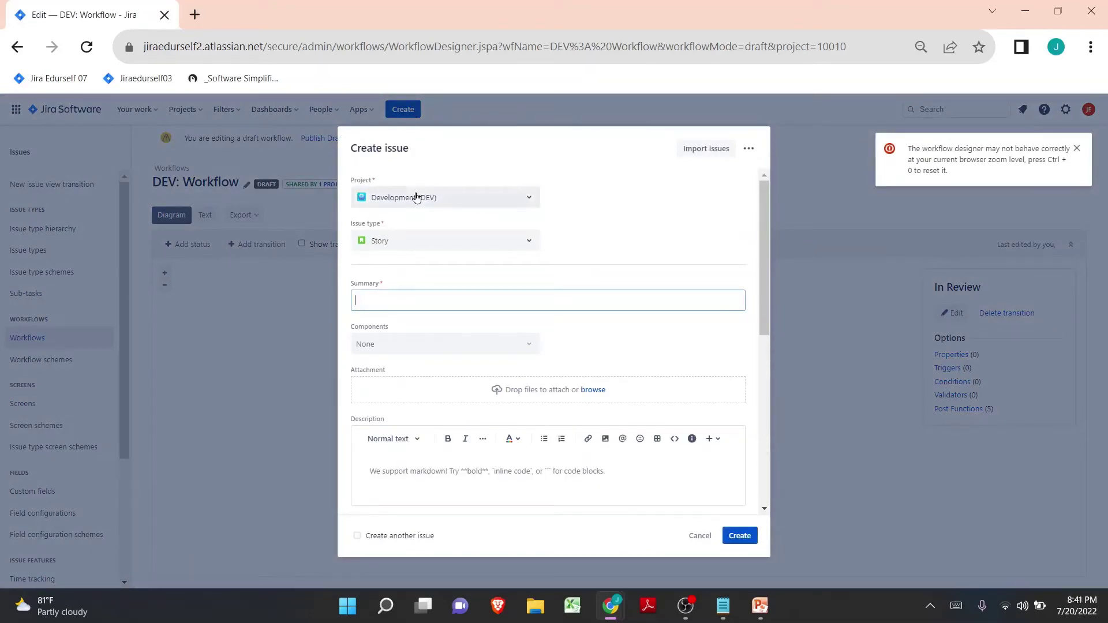
text(Type Hello in the Description)
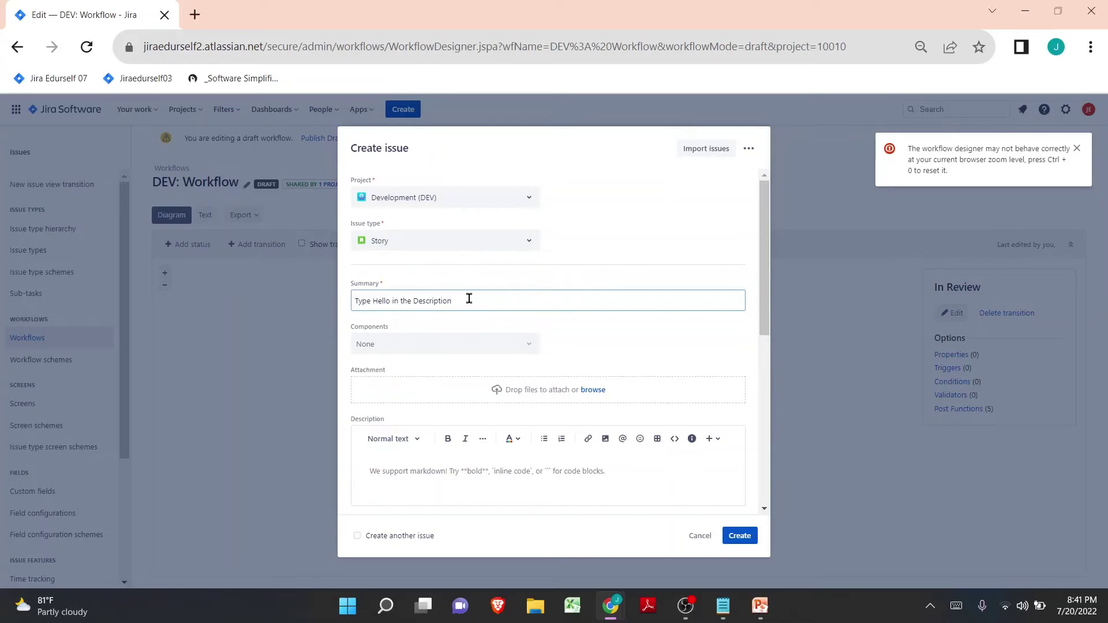
scroll(468, 298, down, 4)
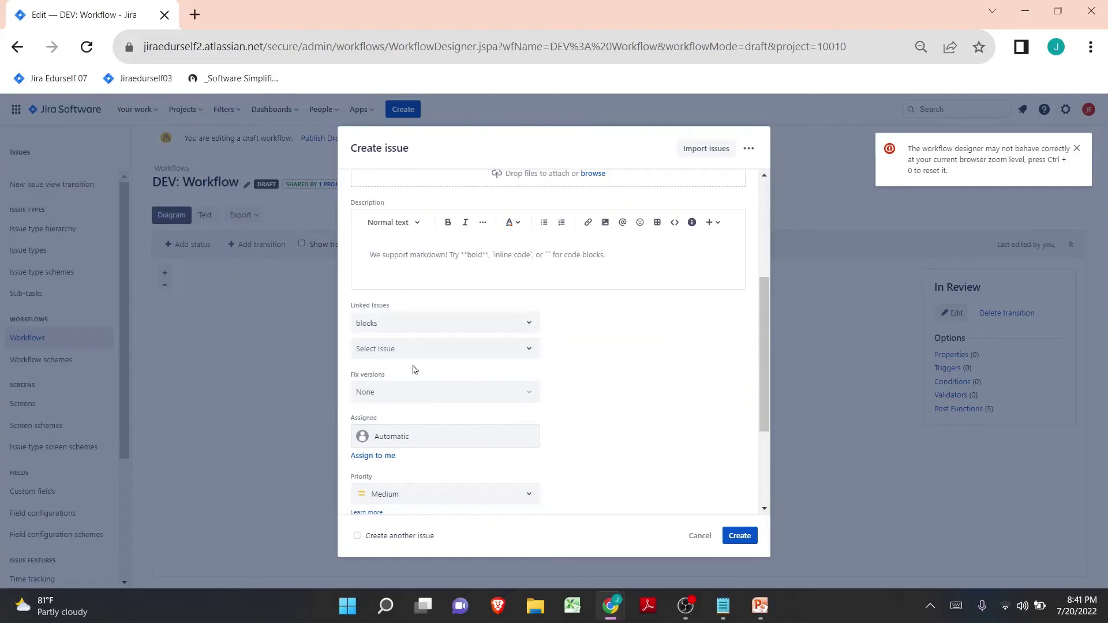
click(383, 455)
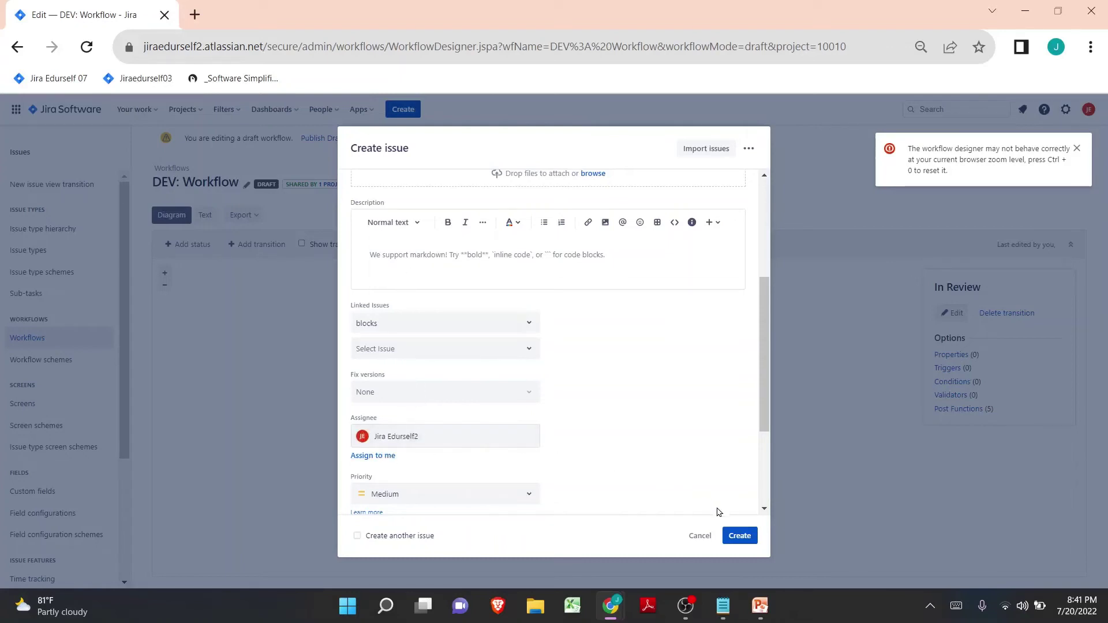
click(747, 537)
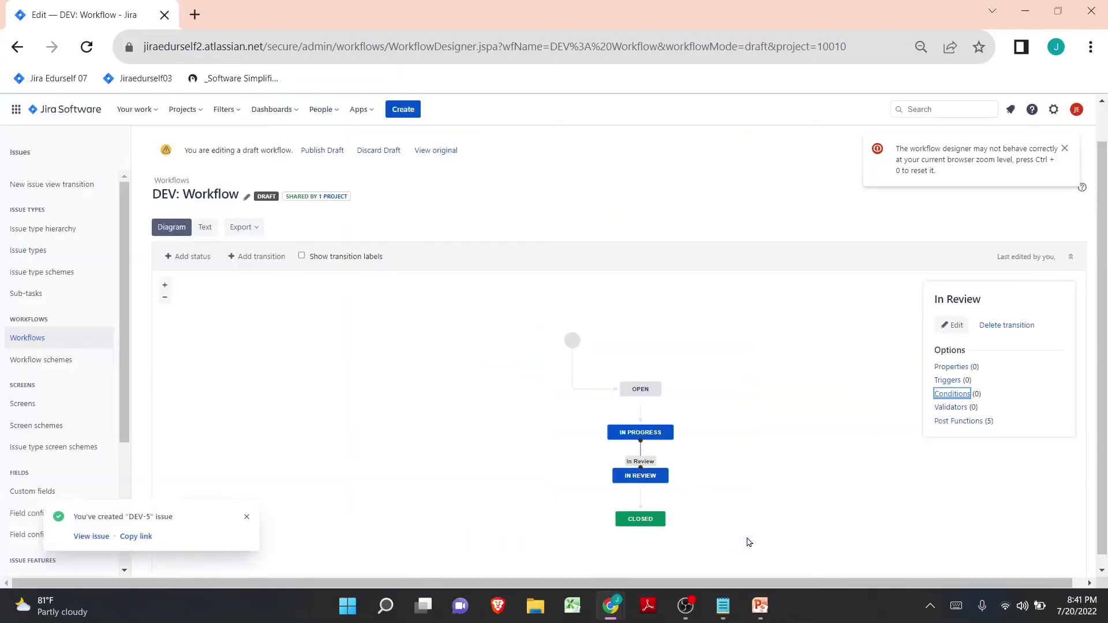
Move the newly created story DEV-5 to In Progress and check which status transitions it offers with an empty description.
click(104, 538)
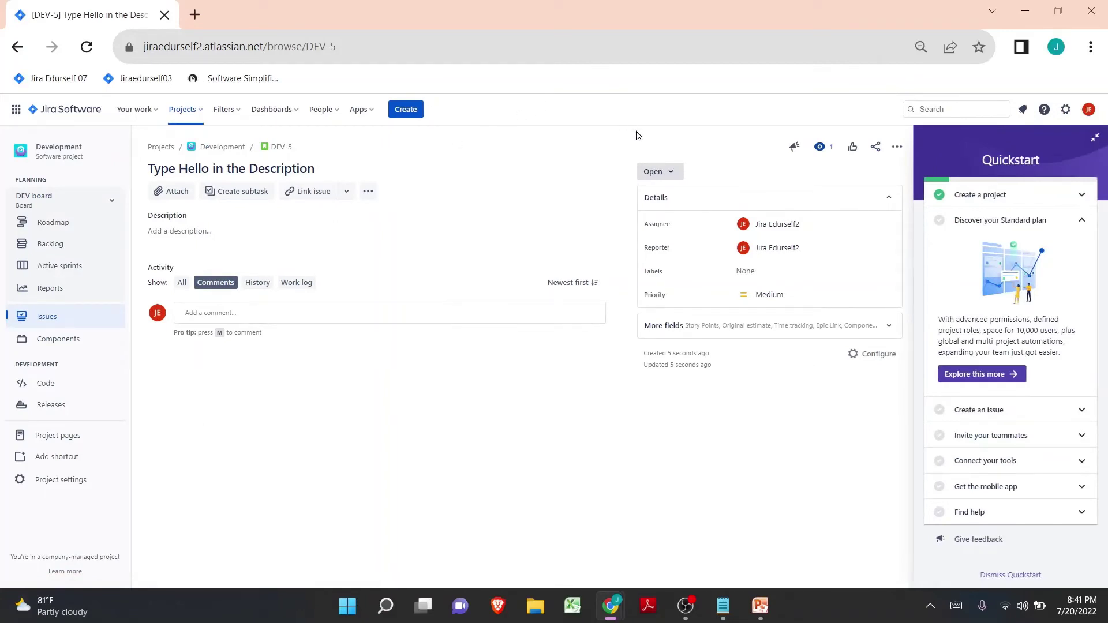
click(654, 173)
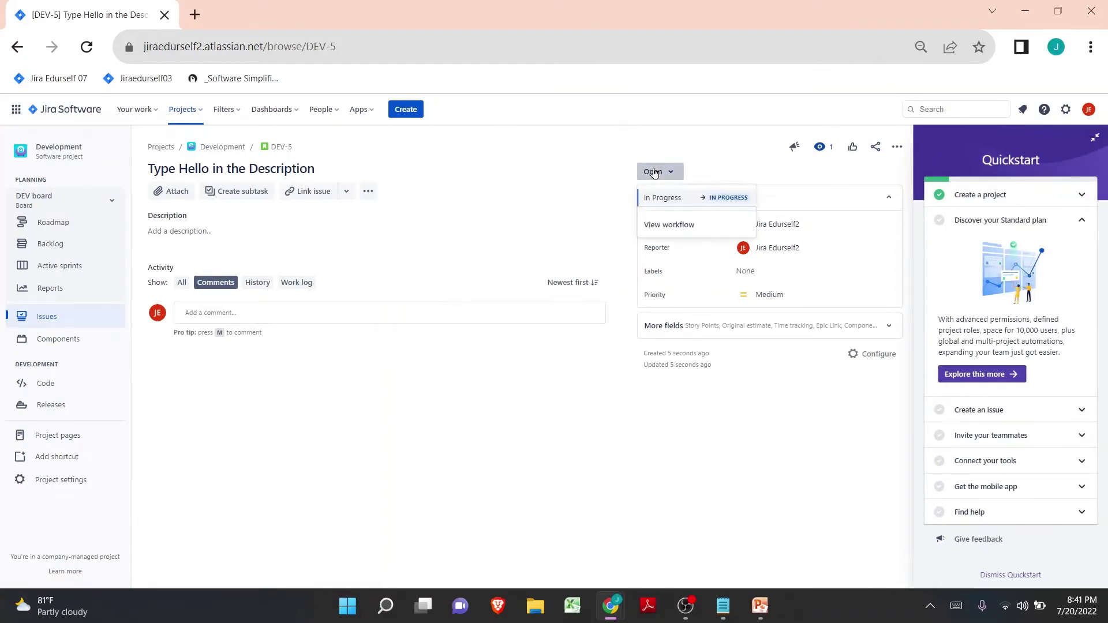
click(658, 197)
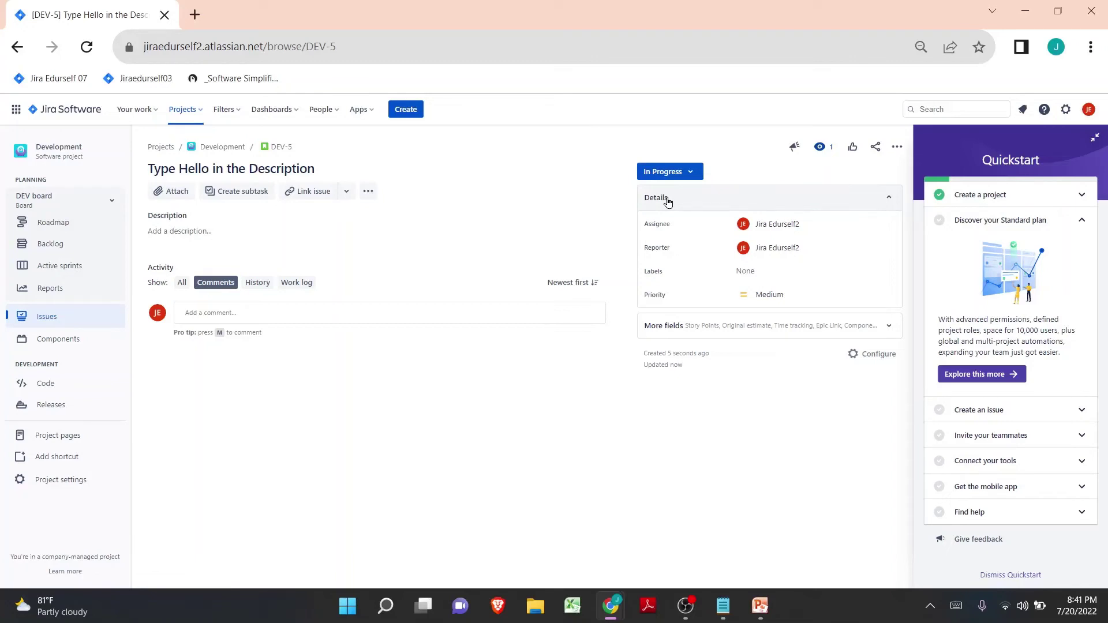
click(691, 172)
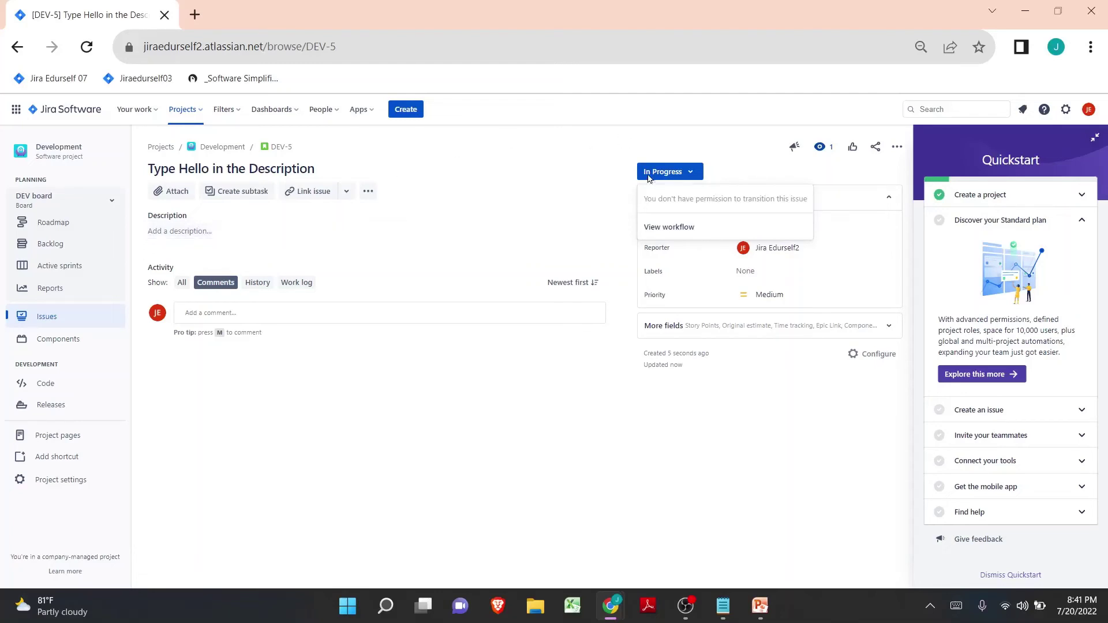
Save "ABC" as the story's description and check which status transitions are available from In Progress.
click(224, 232)
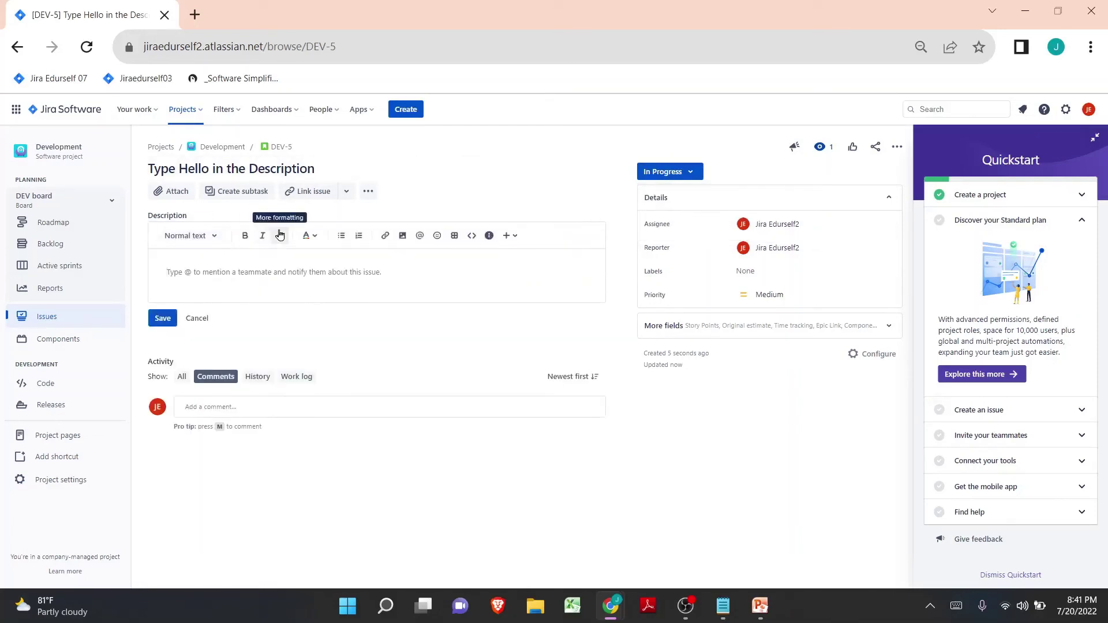
text(ABC)
click(167, 316)
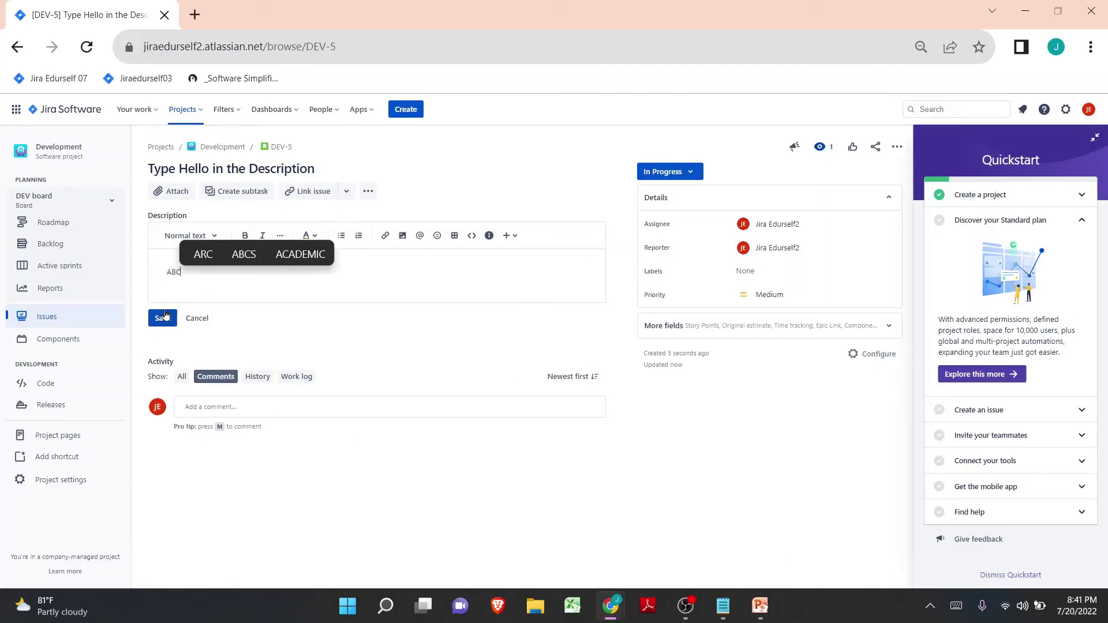
click(662, 178)
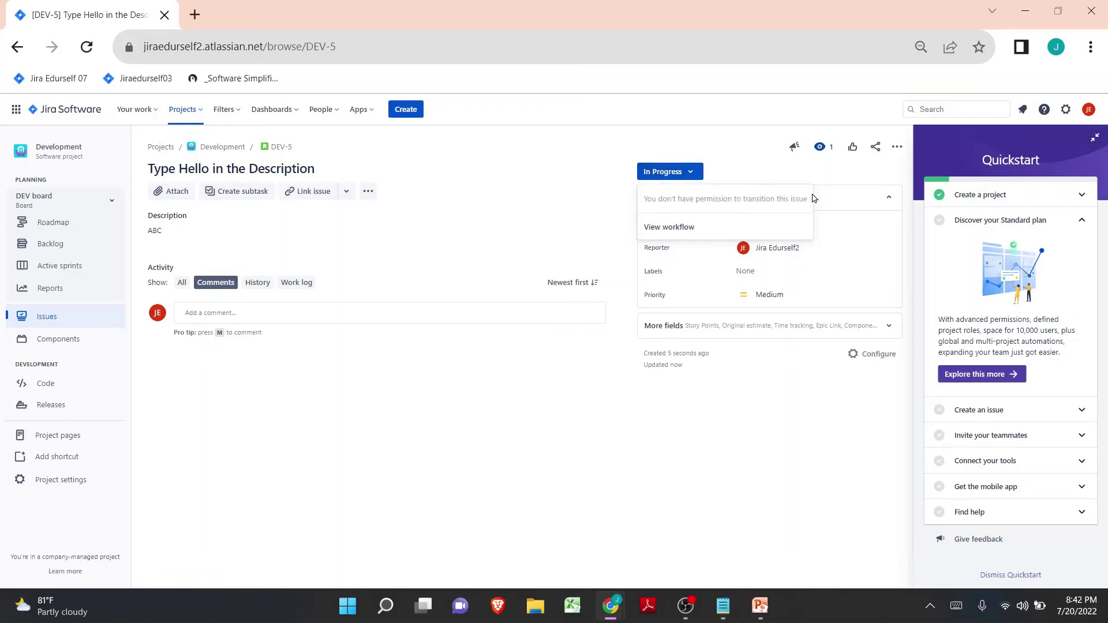
Replace the story's description with "Hello", save it, and transition the story to In Review.
click(169, 234)
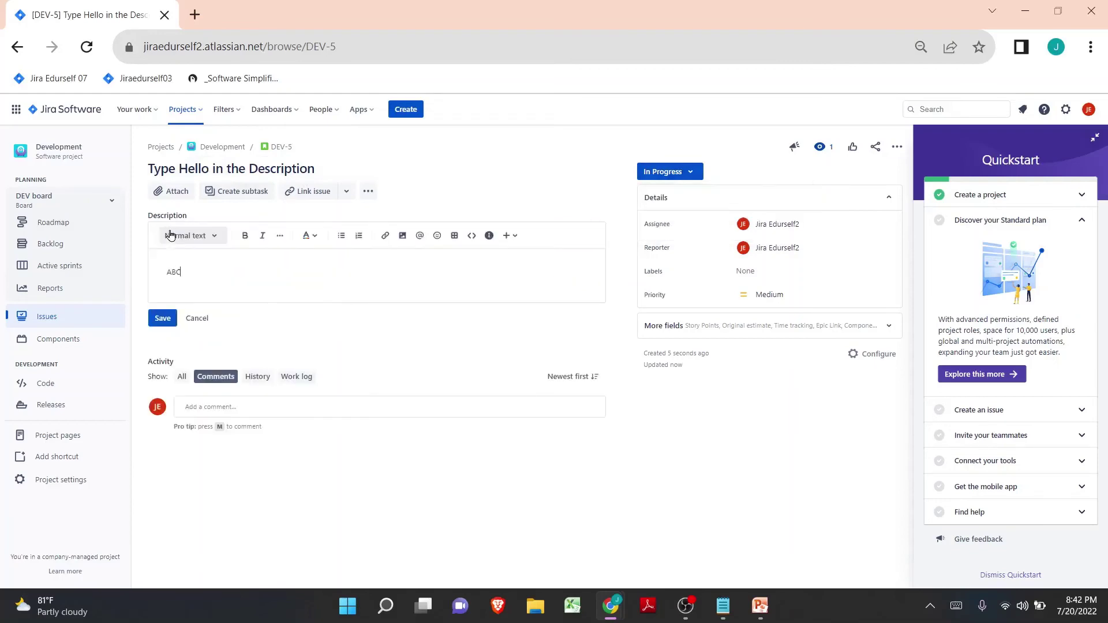
drag(196, 268, 87, 272)
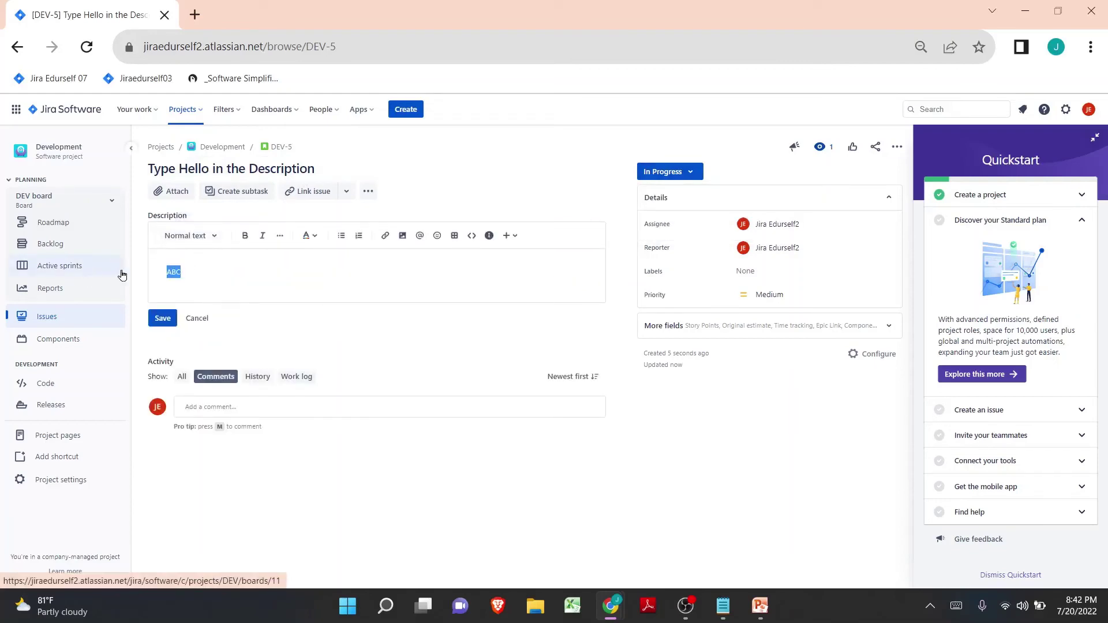
text(Hello)
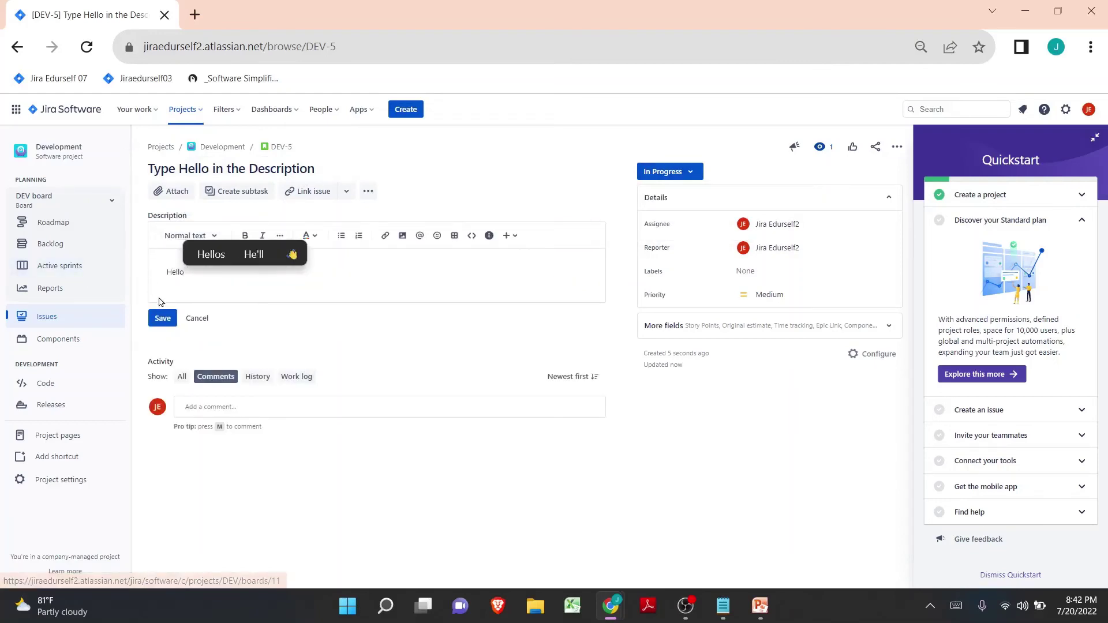
click(162, 318)
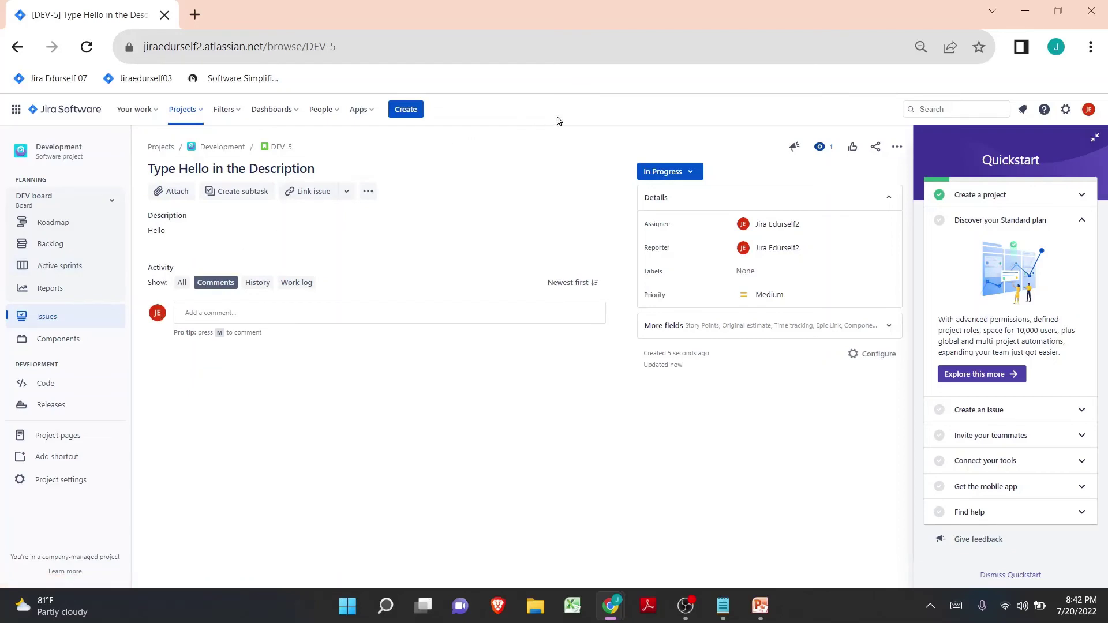
click(672, 172)
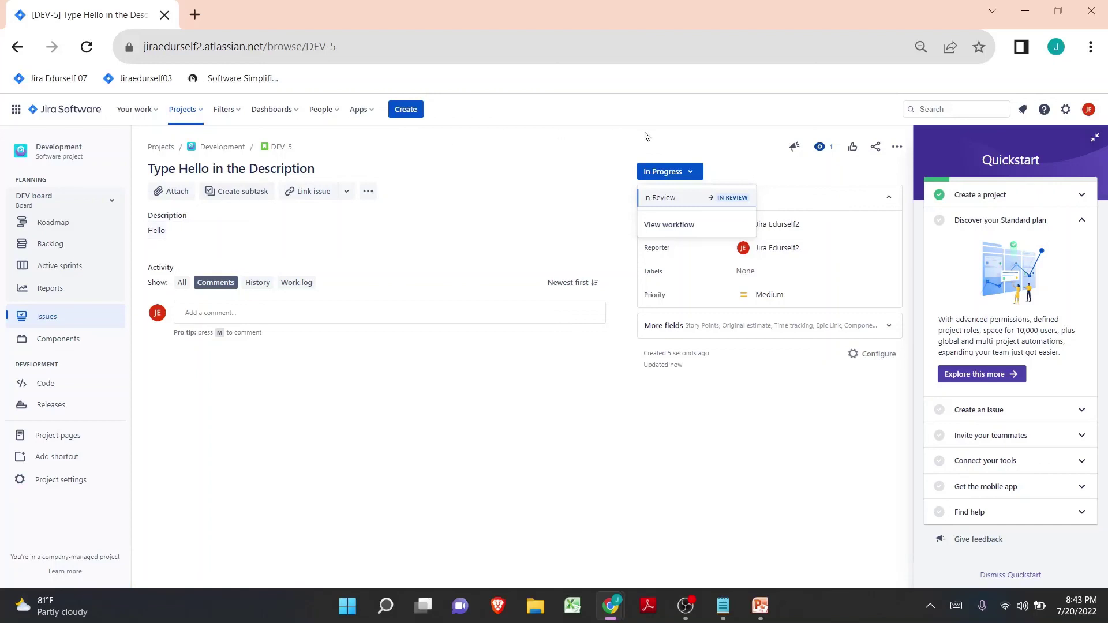
click(709, 197)
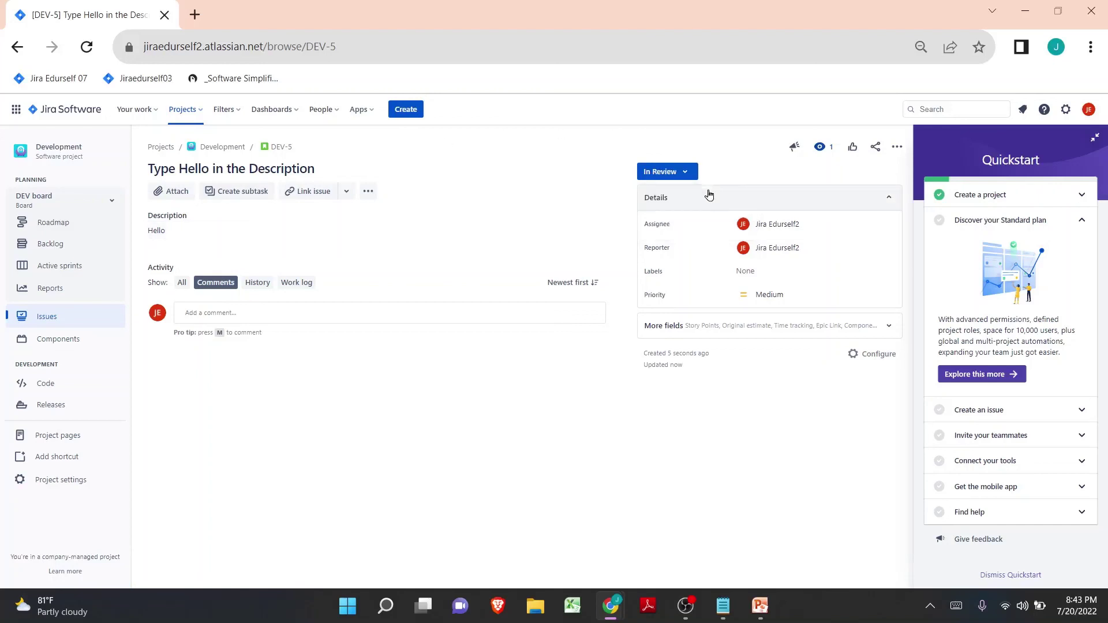